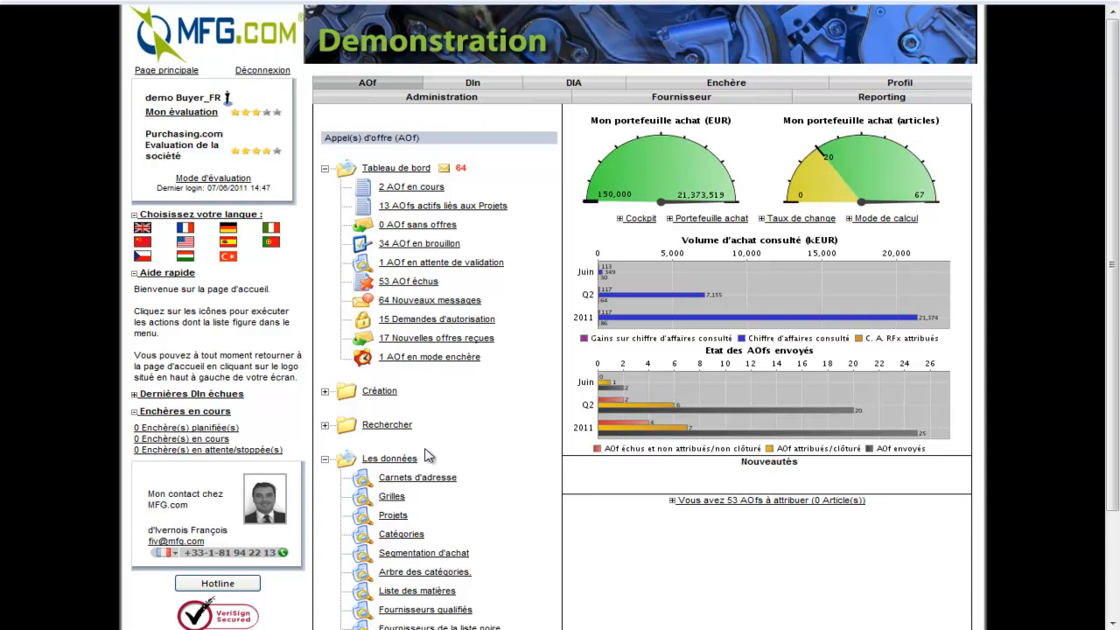
Display the Demo buyer grid from the grid list and download its Excel template, opening it in Microsoft Excel.
{"action": "left_click", "coordinate": [391, 496]}
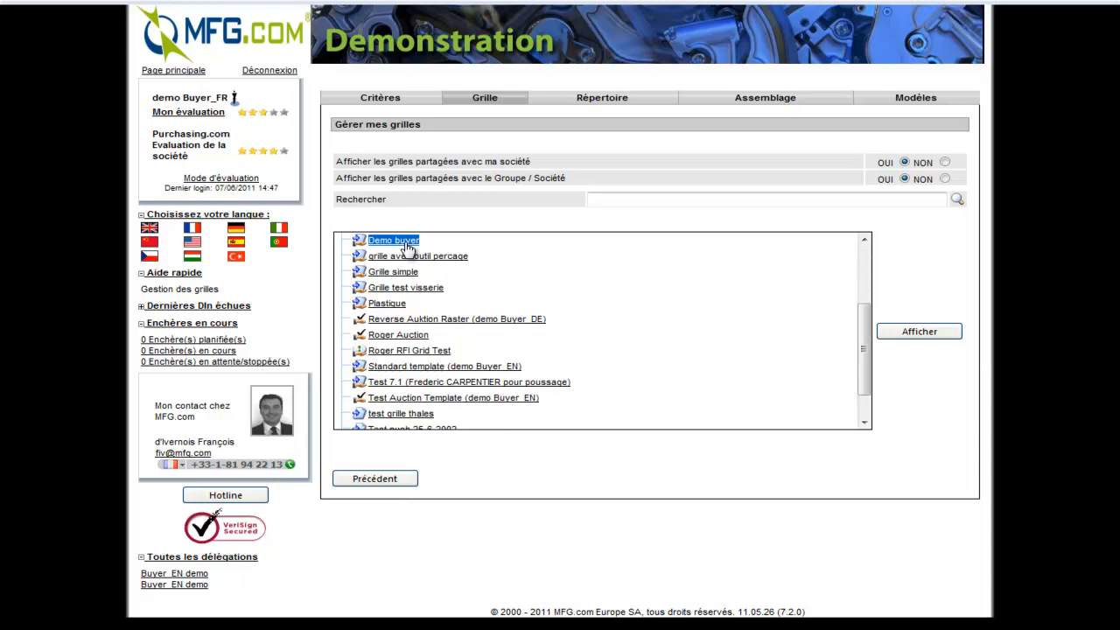
{"action": "left_click", "coordinate": [907, 337]}
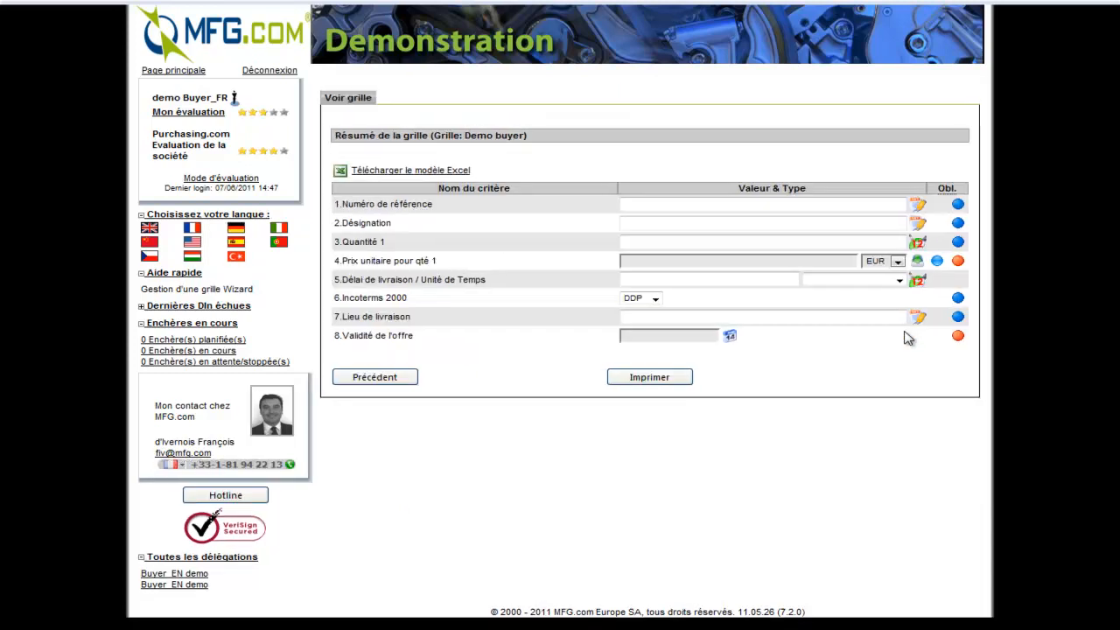
{"action": "left_click", "coordinate": [448, 174]}
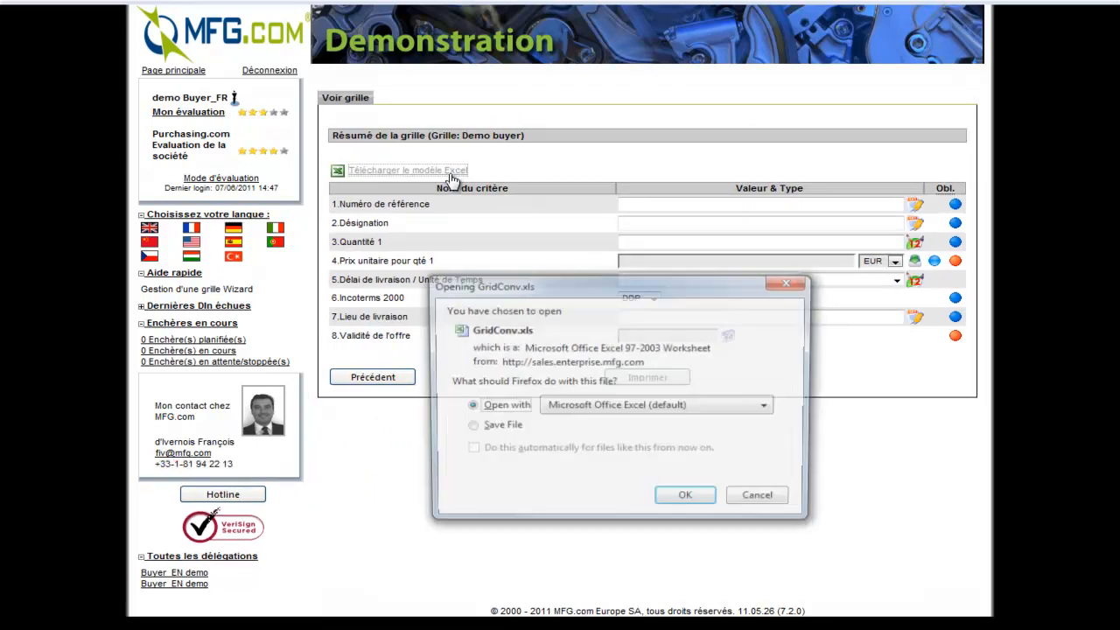
{"action": "left_click", "coordinate": [687, 500]}
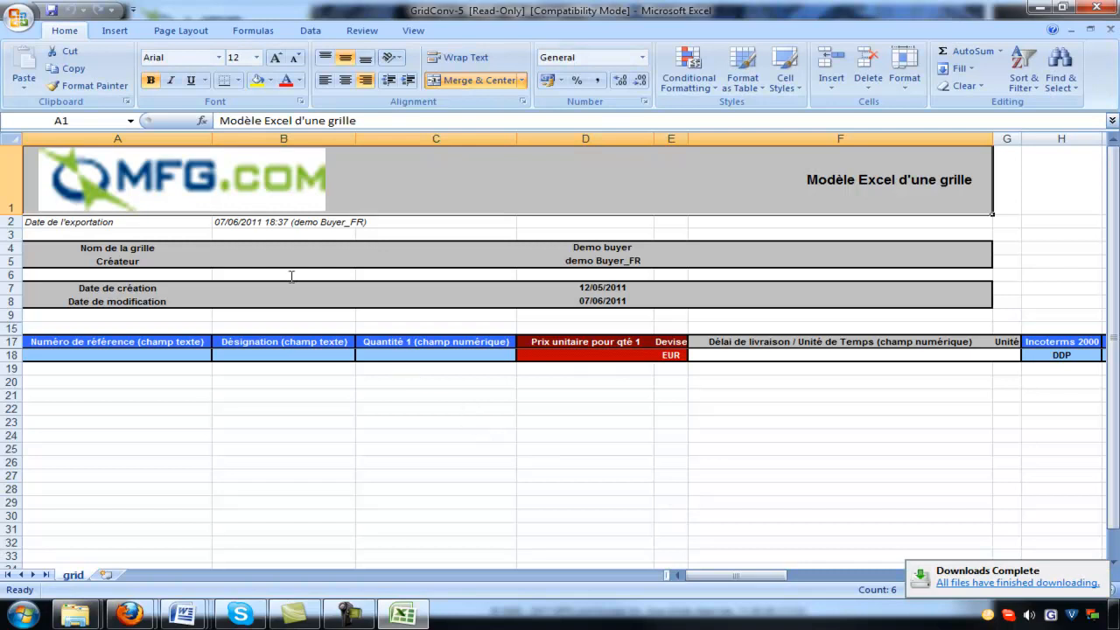
Save the template as Copy of GridConv-5, an Excel 97-2003 workbook, in the 1.Folder DEMO folder on the desktop.
{"action": "left_click", "coordinate": [19, 21]}
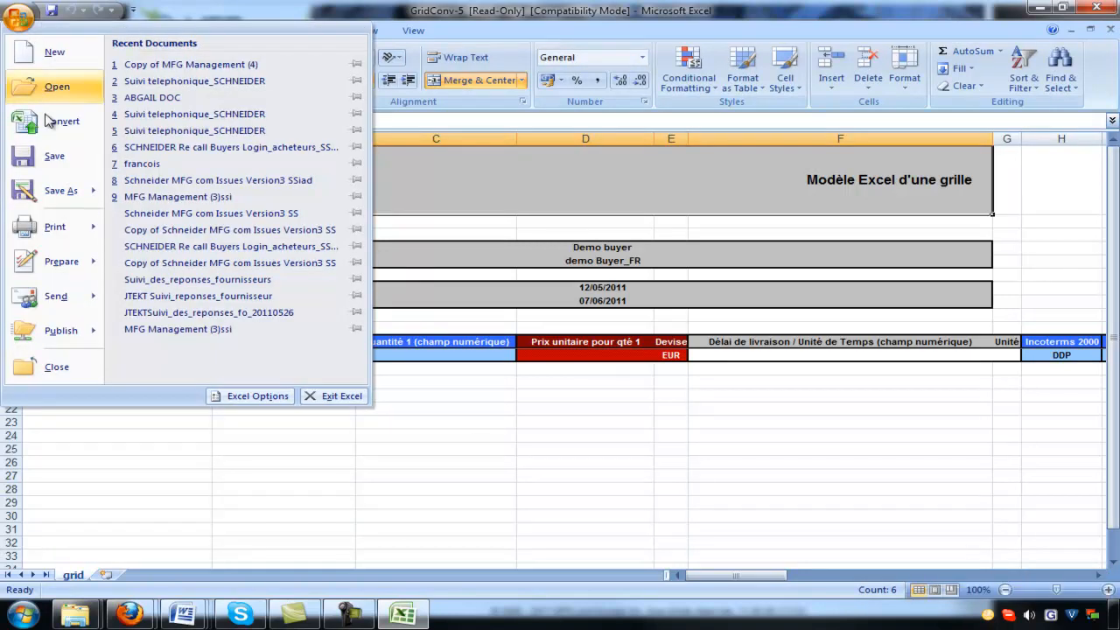
{"action": "left_click", "coordinate": [60, 192]}
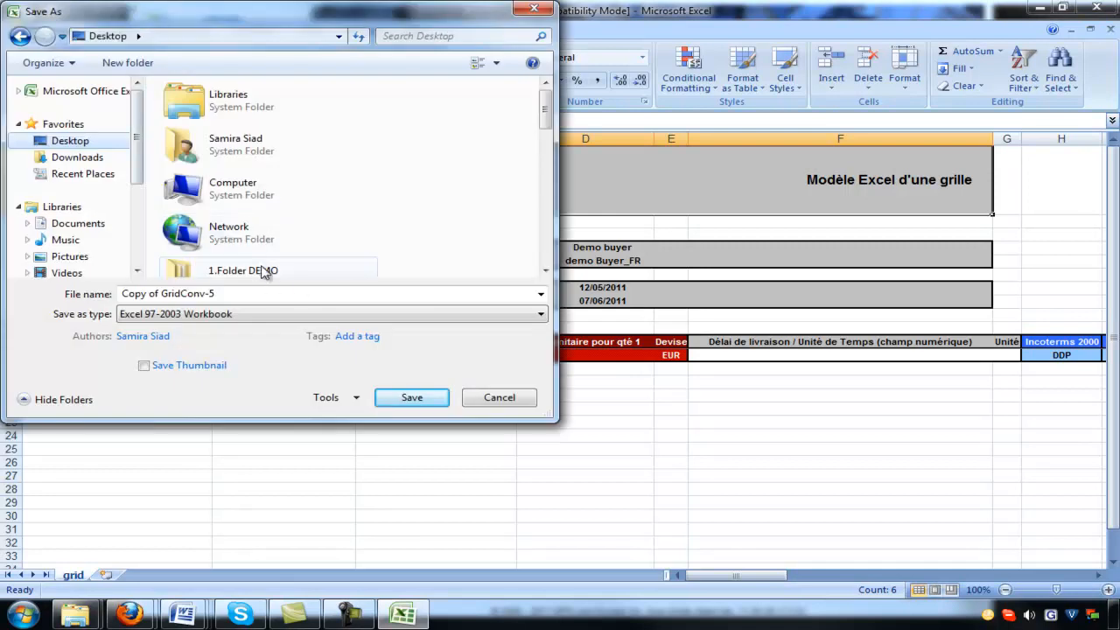
{"action": "double_click", "coordinate": [265, 272]}
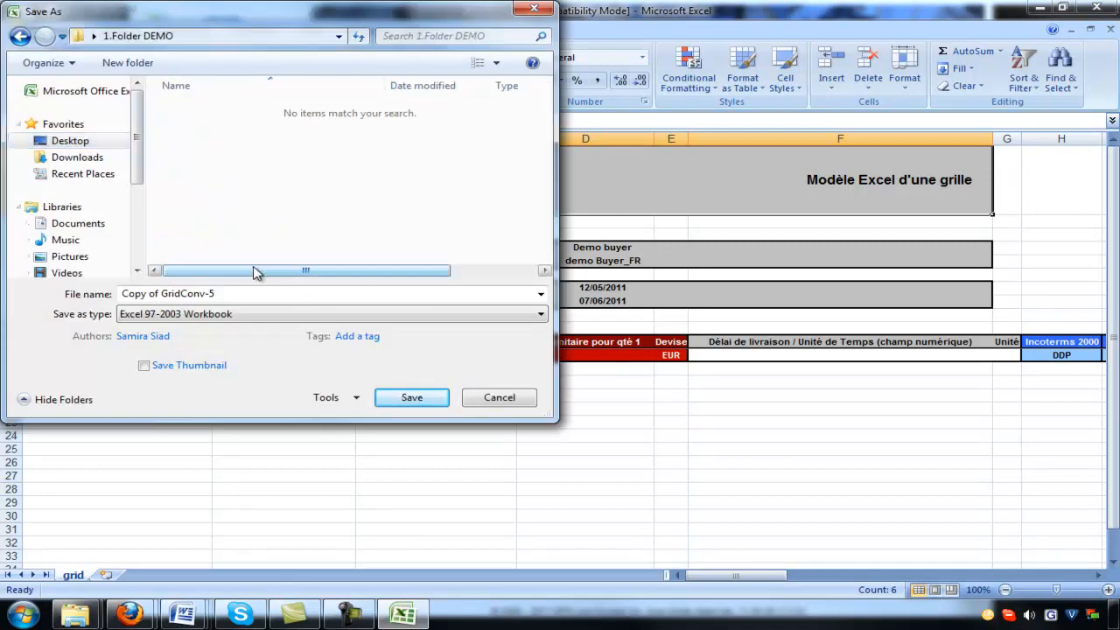
{"action": "left_click", "coordinate": [412, 397]}
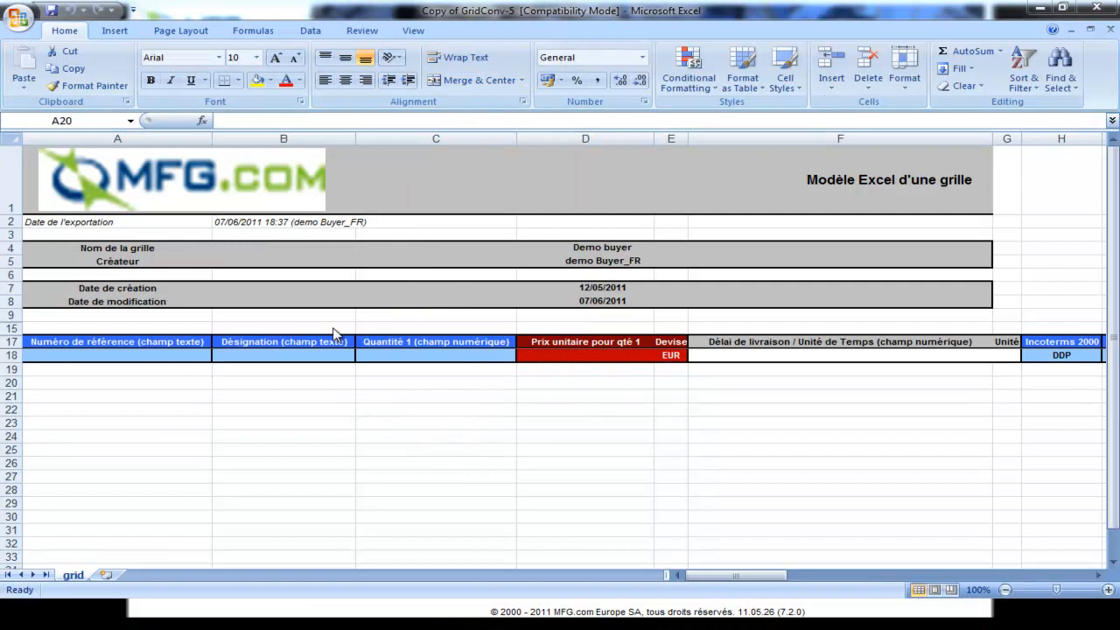
Fill in row 18 with reference number 12, designation Item12 and quantity 1200.
{"action": "left_click", "coordinate": [112, 354]}
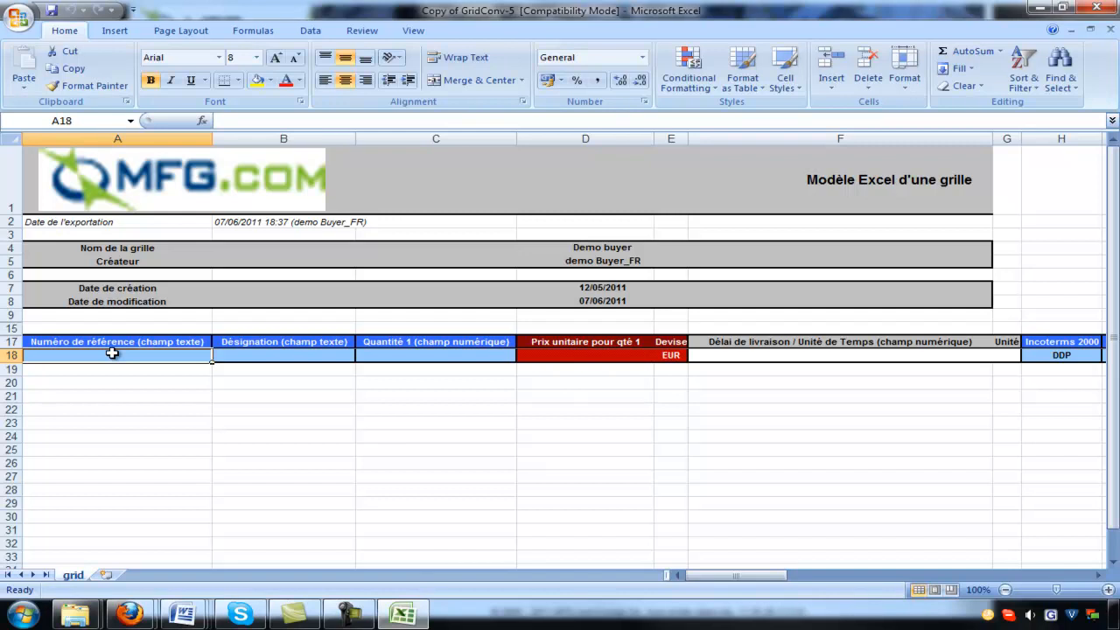
{"action": "type", "text": "12"}
{"action": "left_click", "coordinate": [294, 358]}
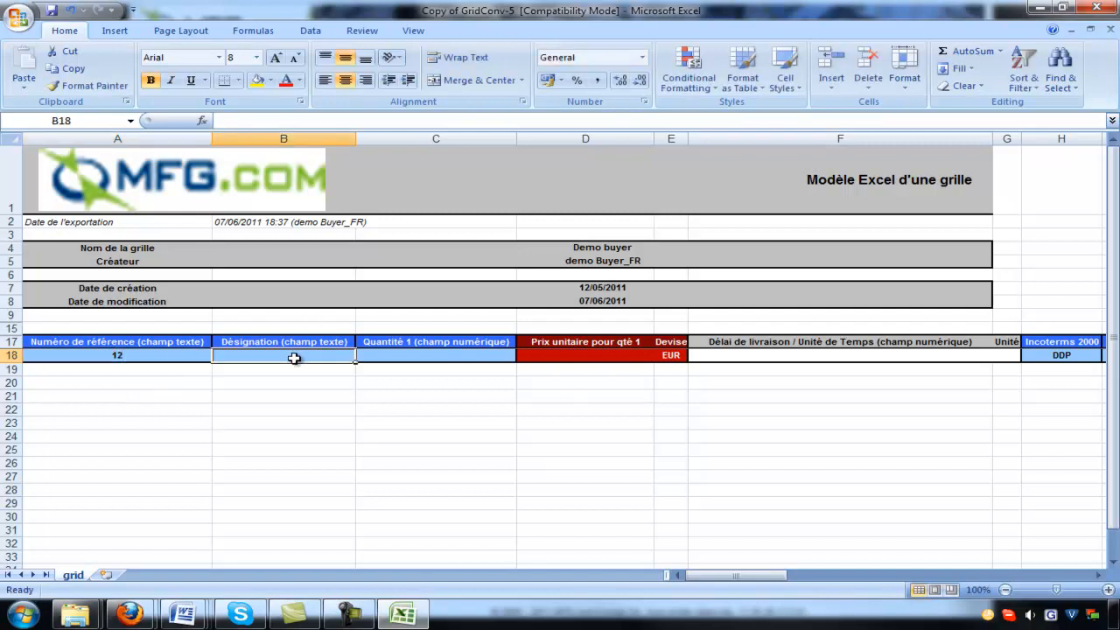
{"action": "double_click", "coordinate": [295, 357]}
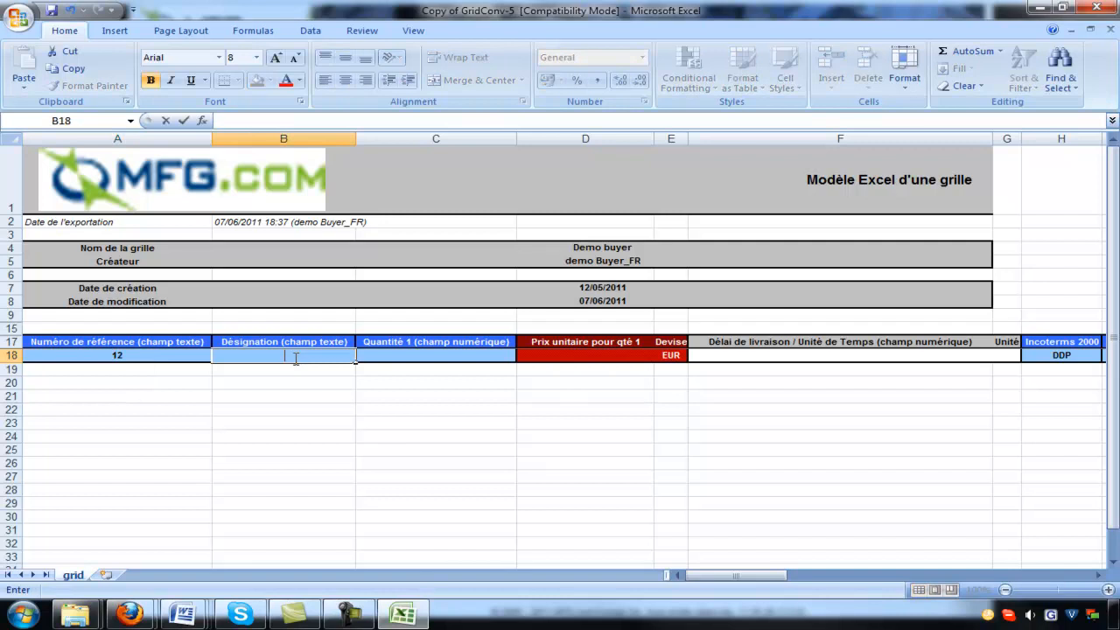
{"action": "left_click", "coordinate": [410, 358]}
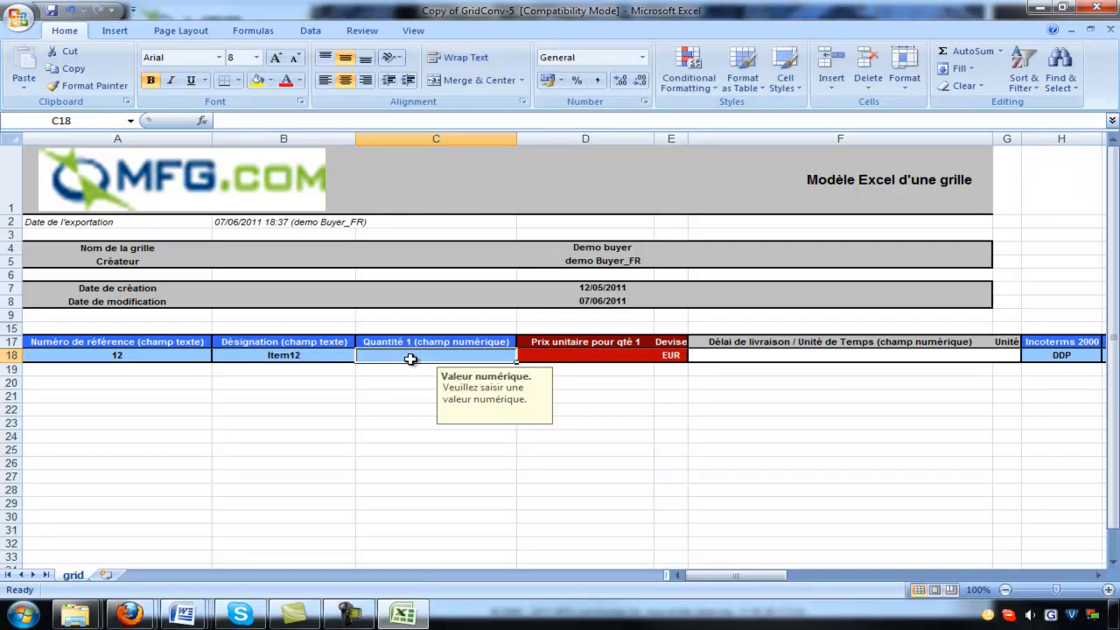
{"action": "type", "text": "1200"}
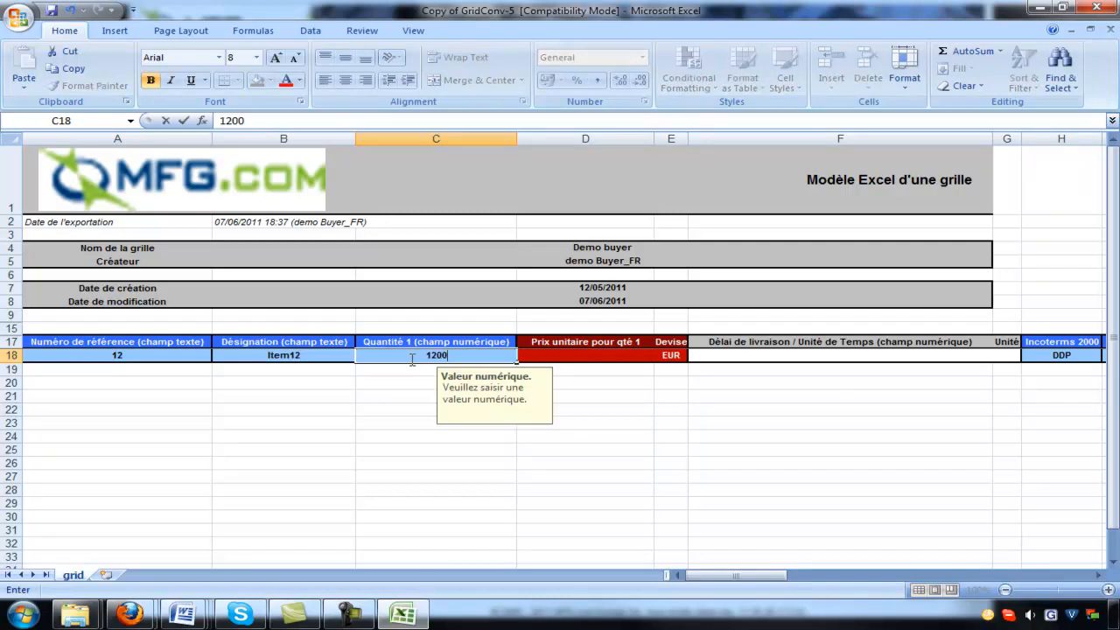
Set the delivery location (Lieu de livraison) in row 18 to Lyon France FR69.
{"action": "left_click", "coordinate": [1099, 576]}
{"action": "left_click", "coordinate": [1099, 576]}
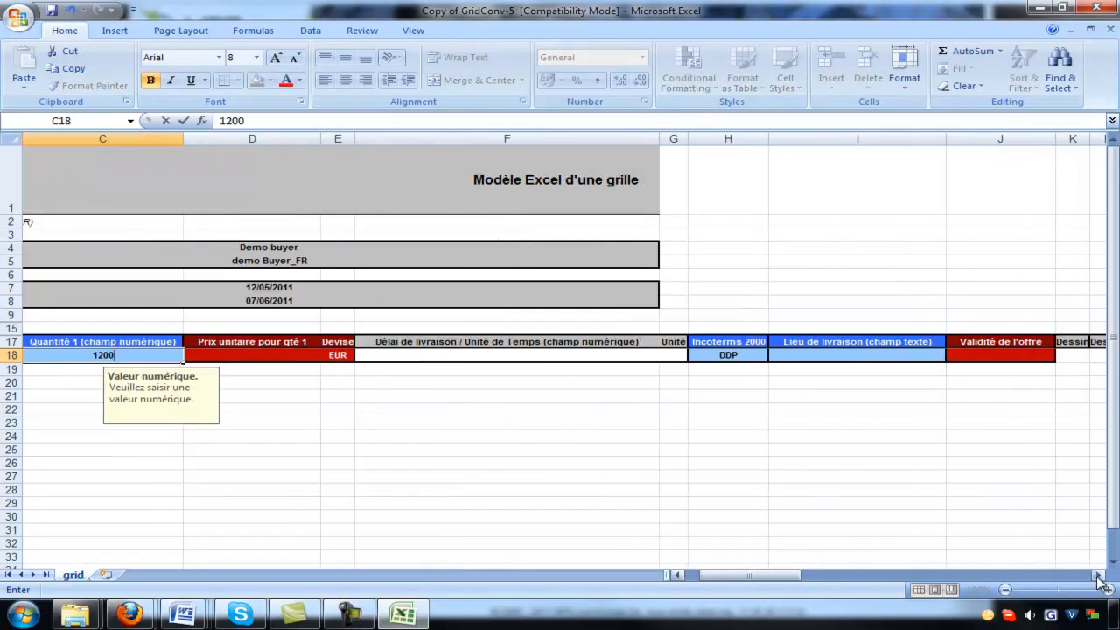
{"action": "left_click", "coordinate": [1099, 575]}
{"action": "left_click", "coordinate": [735, 356]}
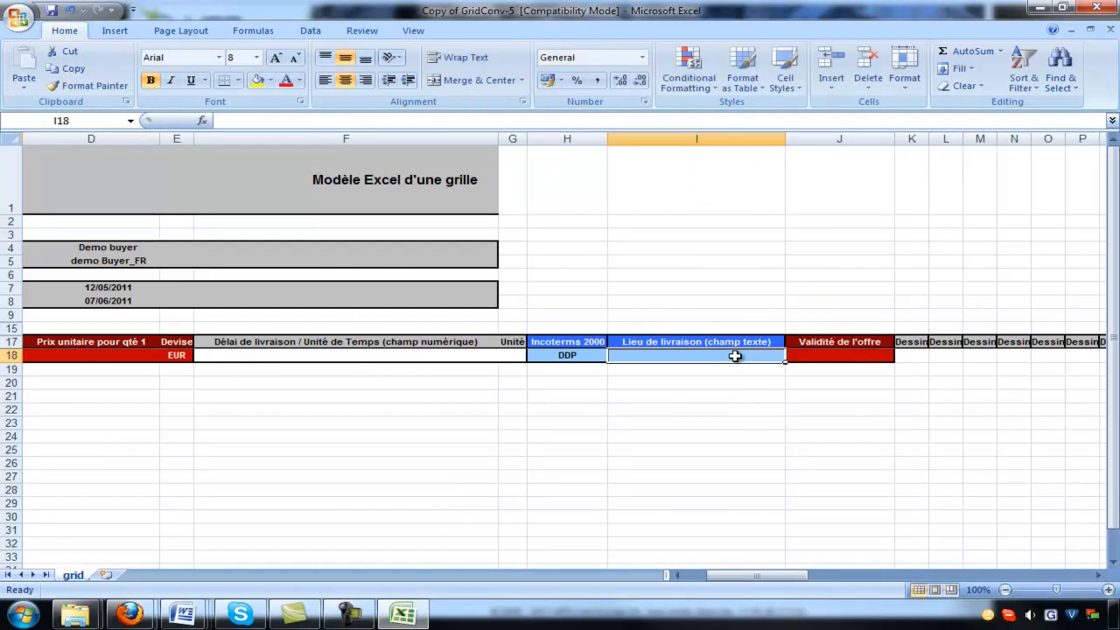
{"action": "type", "text": "Lyon France FR"}
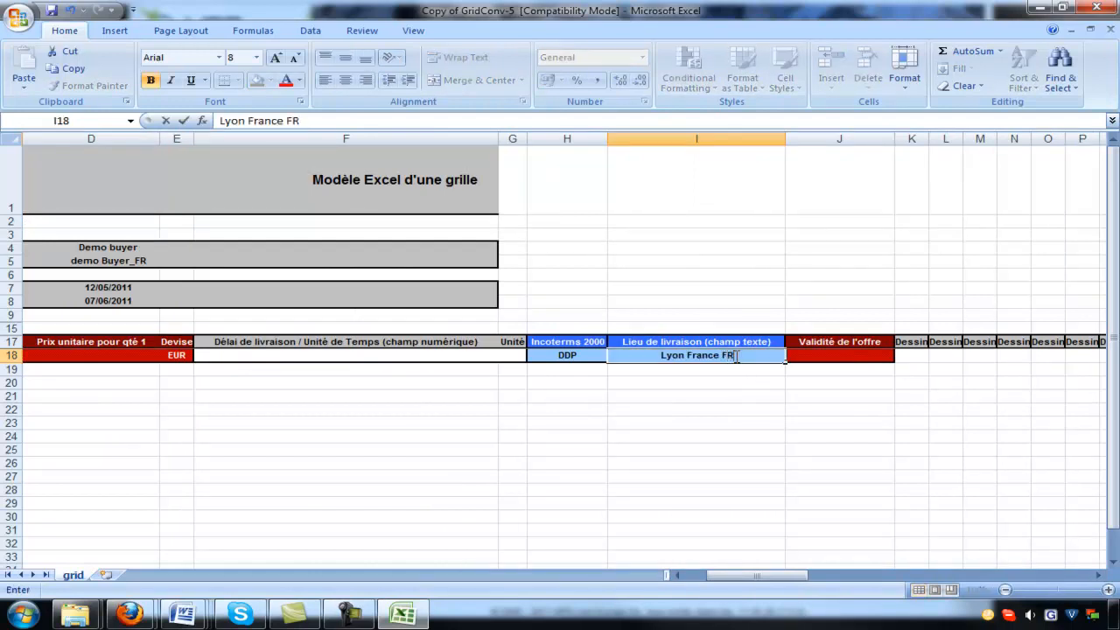
{"action": "type", "text": "69"}
Enter couv.pdf and cdc.doc in the first two drawing (Dessin) cells of row 18.
{"action": "left_click_drag", "start_coordinate": [775, 576], "coordinate": [790, 576]}
{"action": "left_click", "coordinate": [745, 357]}
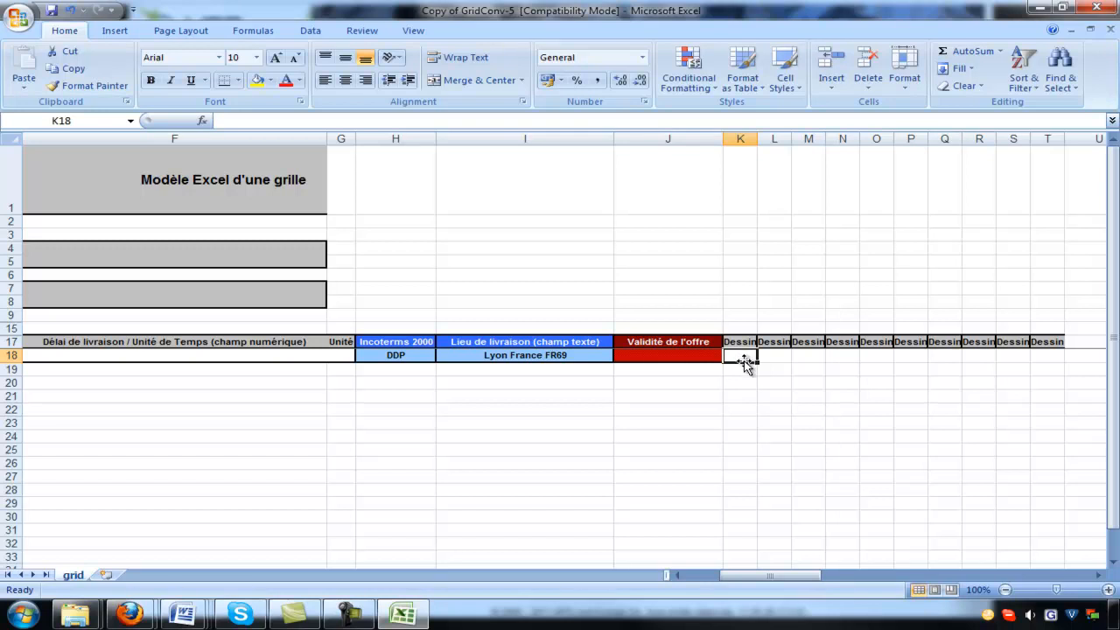
{"action": "type", "text": "couv.pdf"}
{"action": "left_click", "coordinate": [779, 346]}
{"action": "left_click", "coordinate": [780, 356]}
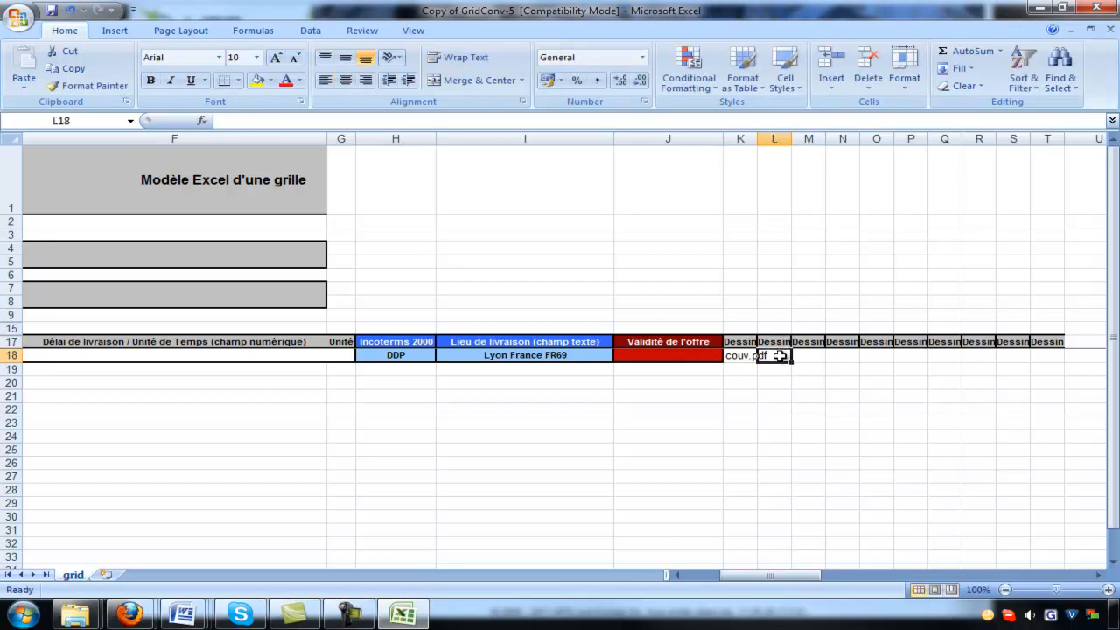
{"action": "type", "text": "cdc.doc"}
Extend the completed item row 18 down through row 22.
{"action": "left_click_drag", "start_coordinate": [770, 575], "coordinate": [673, 565]}
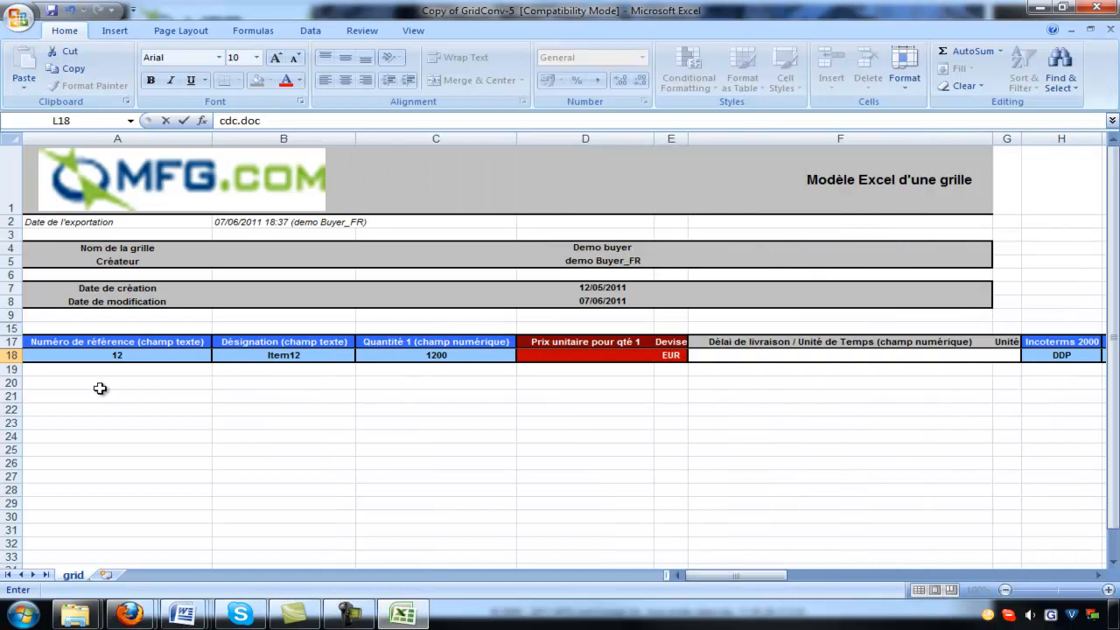
{"action": "left_click", "coordinate": [11, 356]}
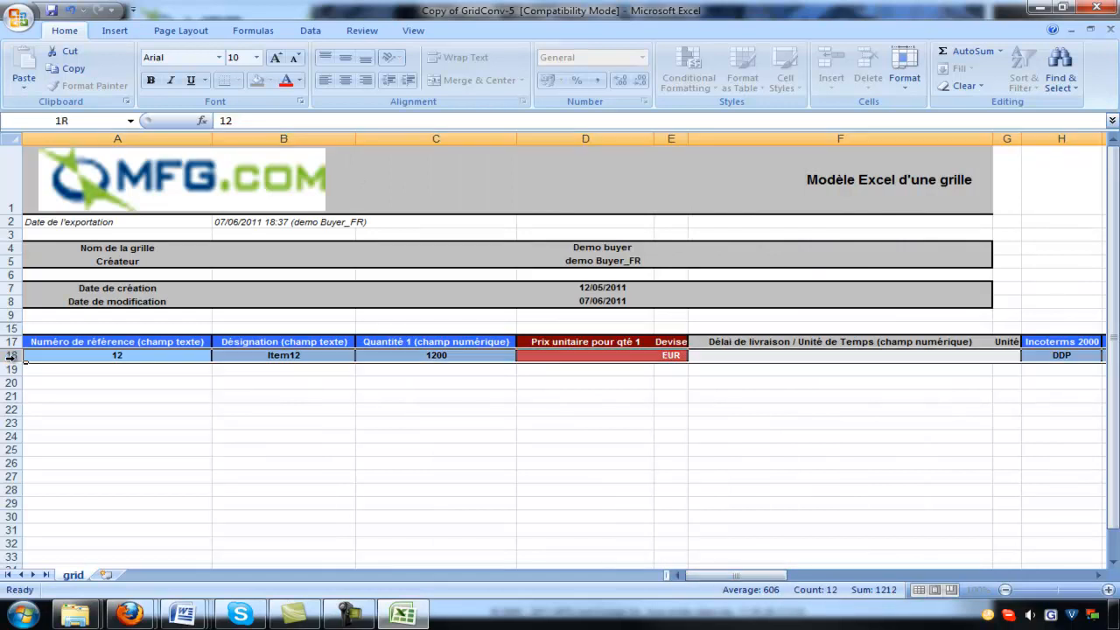
{"action": "left_click_drag", "start_coordinate": [10, 356], "coordinate": [30, 411]}
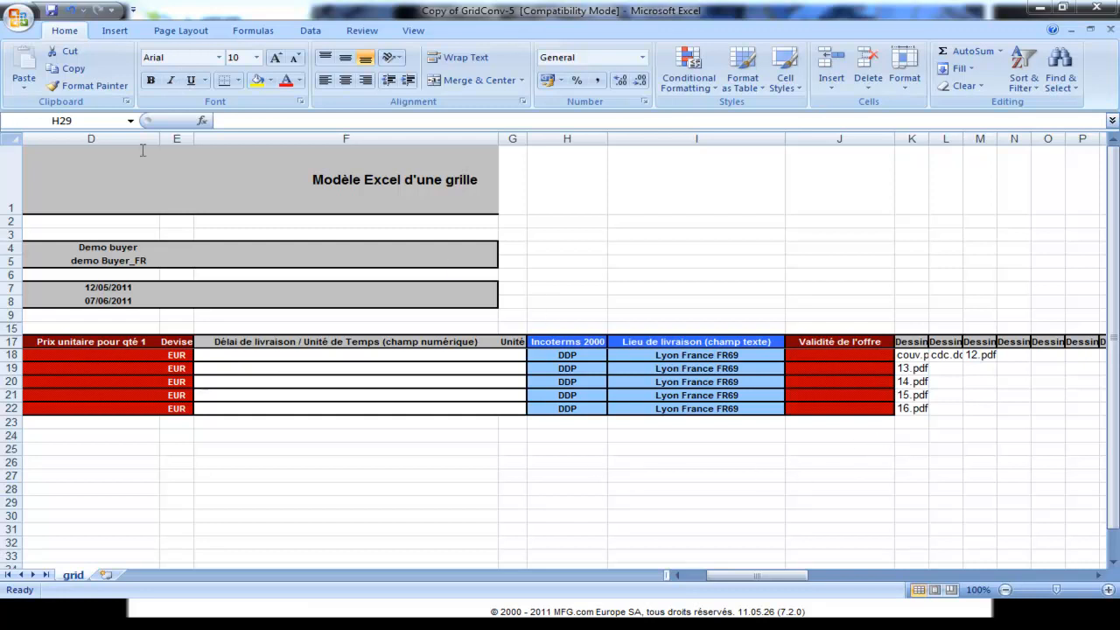
Save the filled-in workbook as Copy of GridConv-5 completed and switch back to the MFG.com site in the browser.
{"action": "left_click", "coordinate": [17, 16]}
{"action": "mouse_move", "coordinate": [62, 190]}
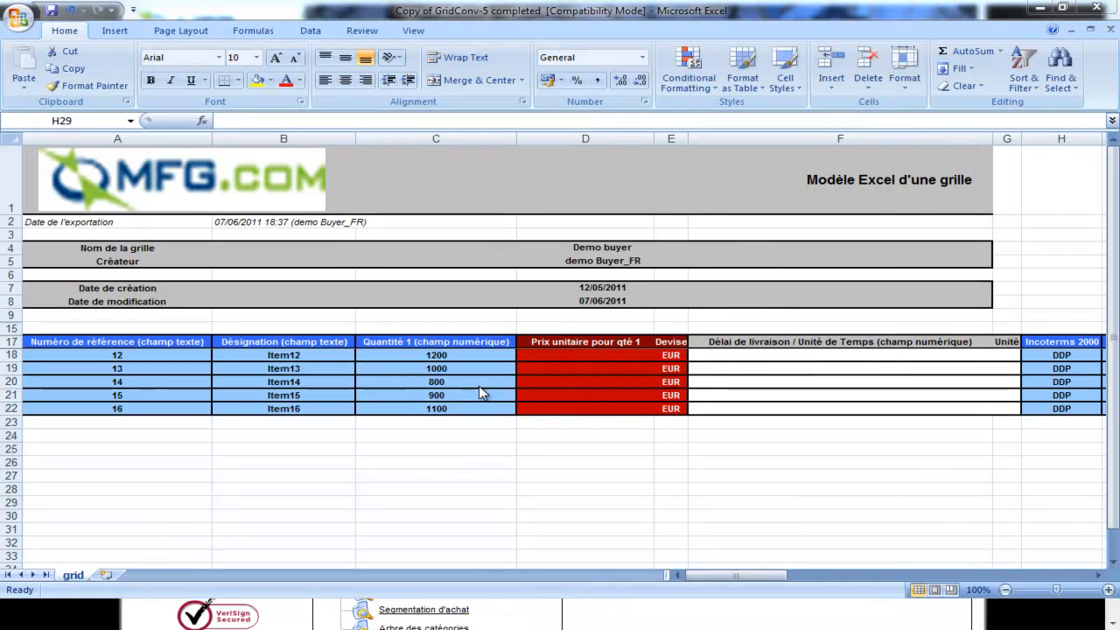
{"action": "left_click", "coordinate": [1041, 8]}
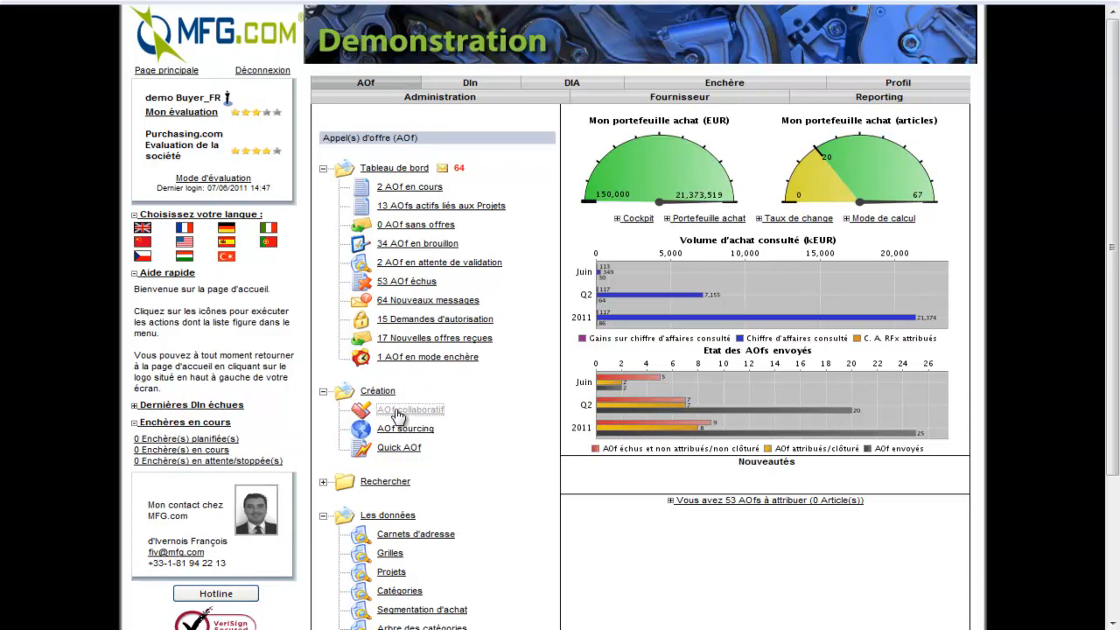
Create a collaborative AOf with the subject Gear - Market 3 and response date 09/06/2011, and continue to its grid page.
{"action": "left_click", "coordinate": [398, 414]}
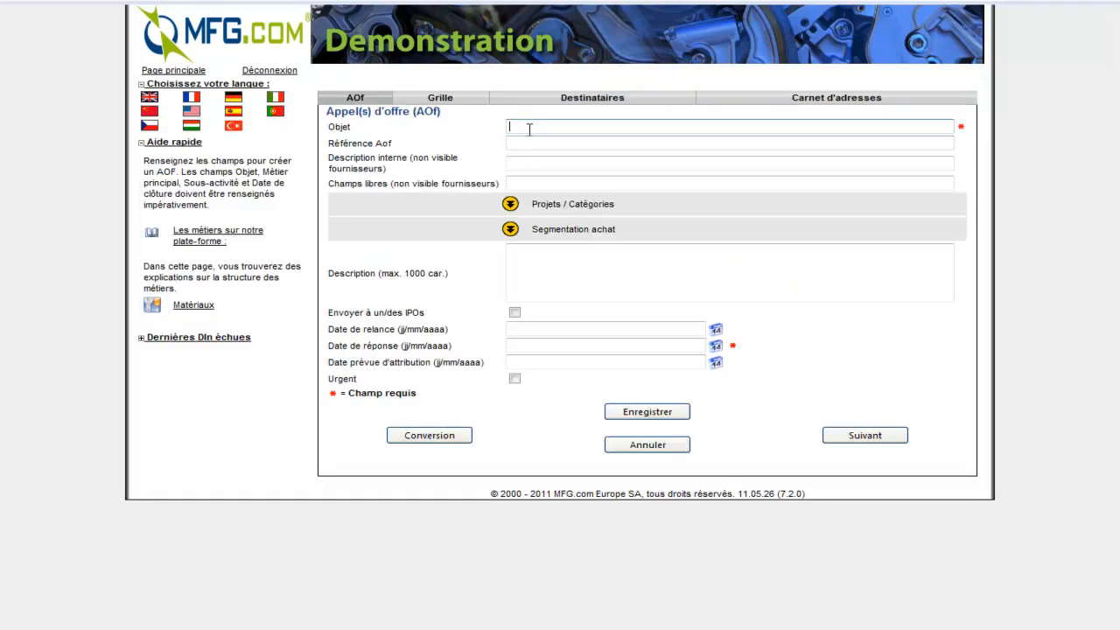
{"action": "type", "text": "G"}
{"action": "left_click", "coordinate": [548, 139]}
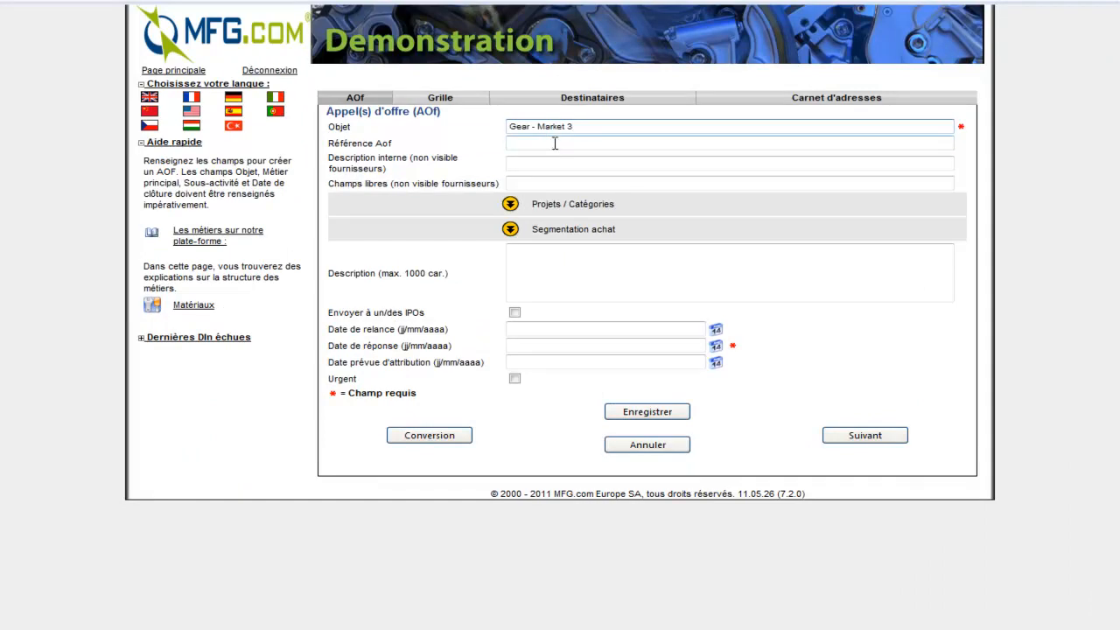
{"action": "left_click", "coordinate": [716, 347]}
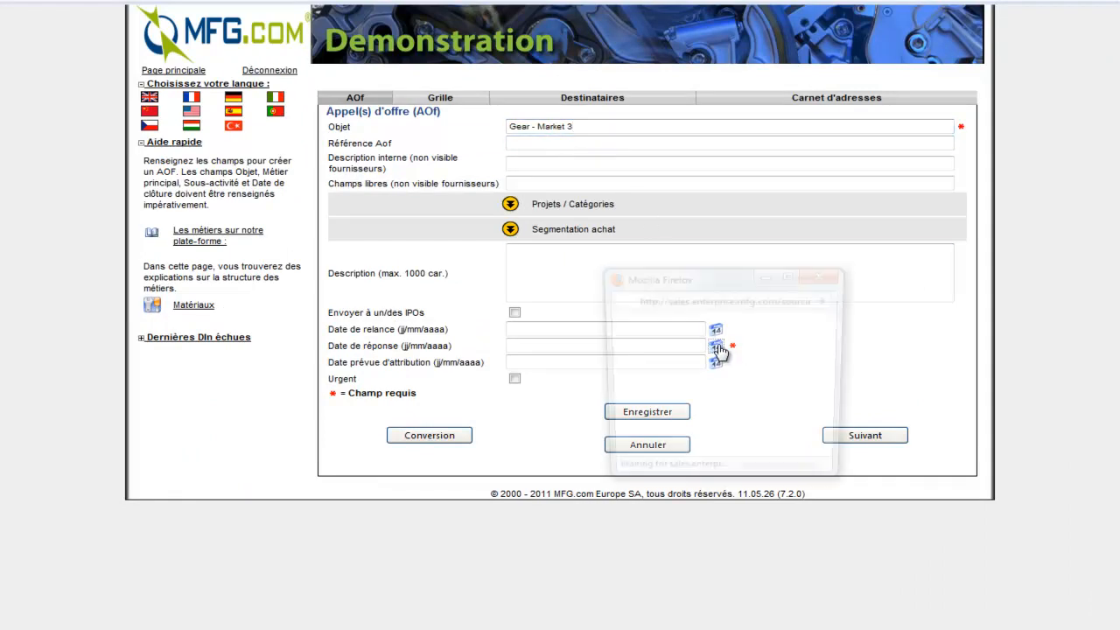
{"action": "left_click", "coordinate": [751, 371]}
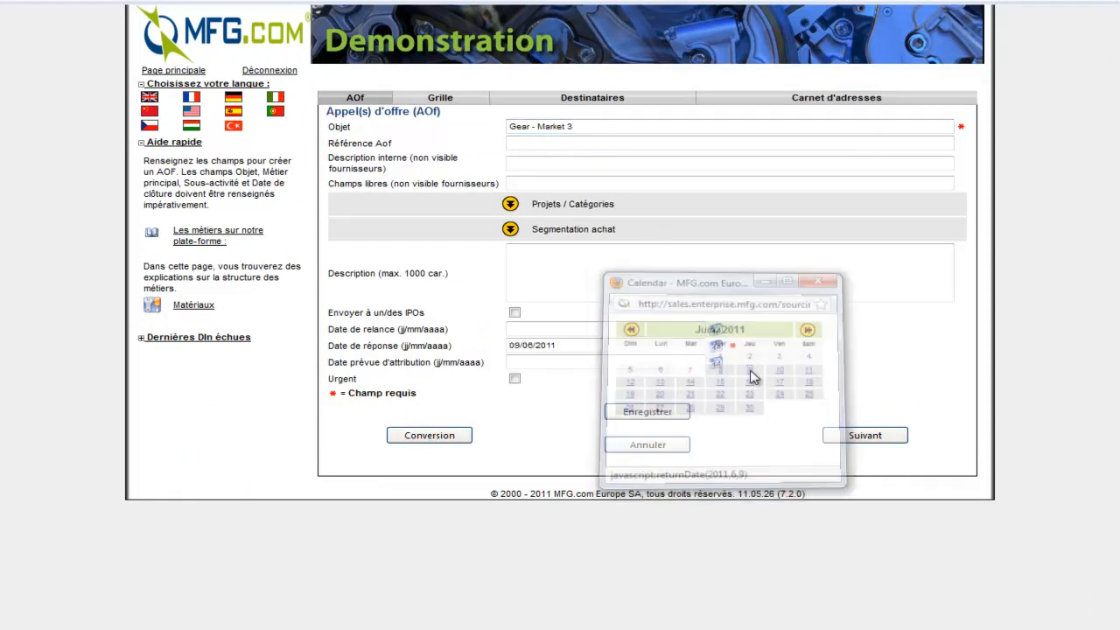
{"action": "left_click", "coordinate": [878, 437]}
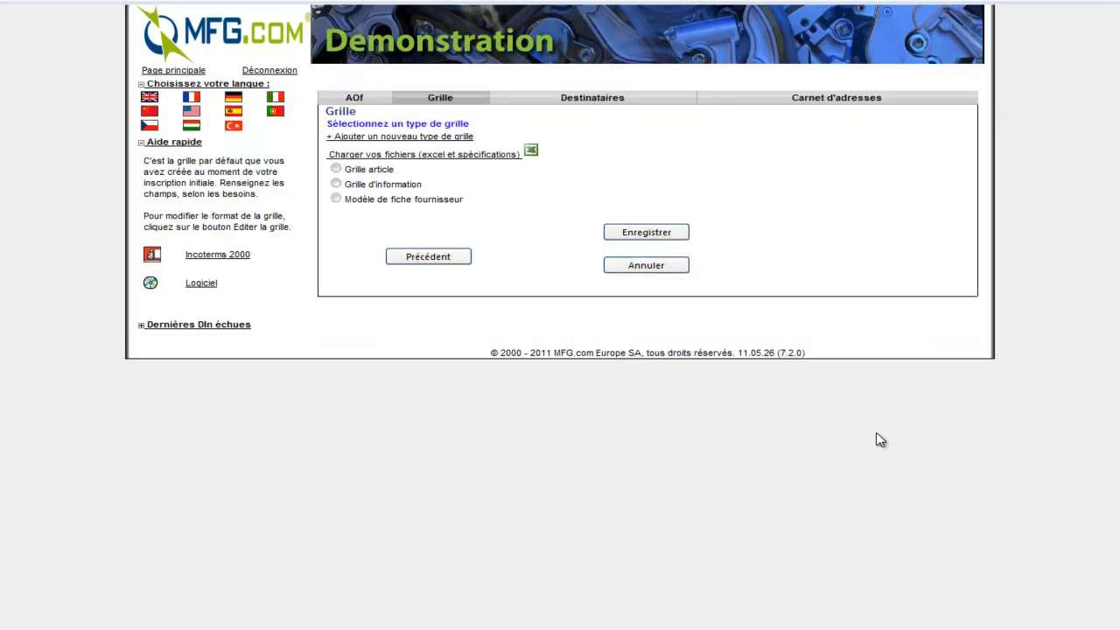
Open the Excel and specifications upload for the grid and choose Copy of GridConv-5 completed from 1.Folder DEMO as the Excel file.
{"action": "left_click", "coordinate": [477, 162]}
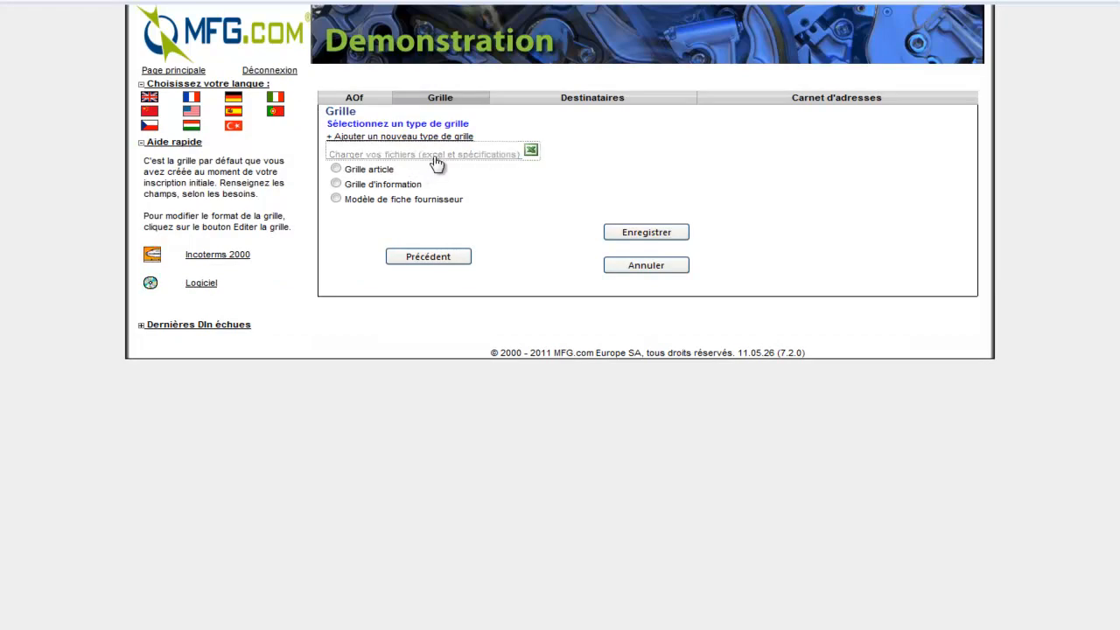
{"action": "left_click", "coordinate": [435, 162]}
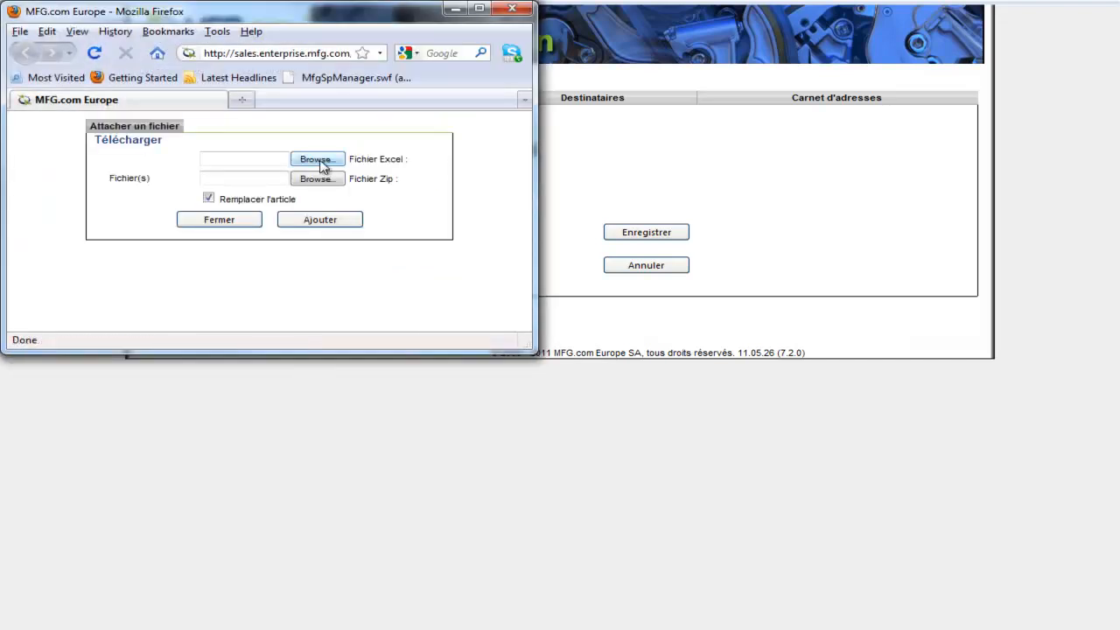
{"action": "left_click", "coordinate": [320, 164]}
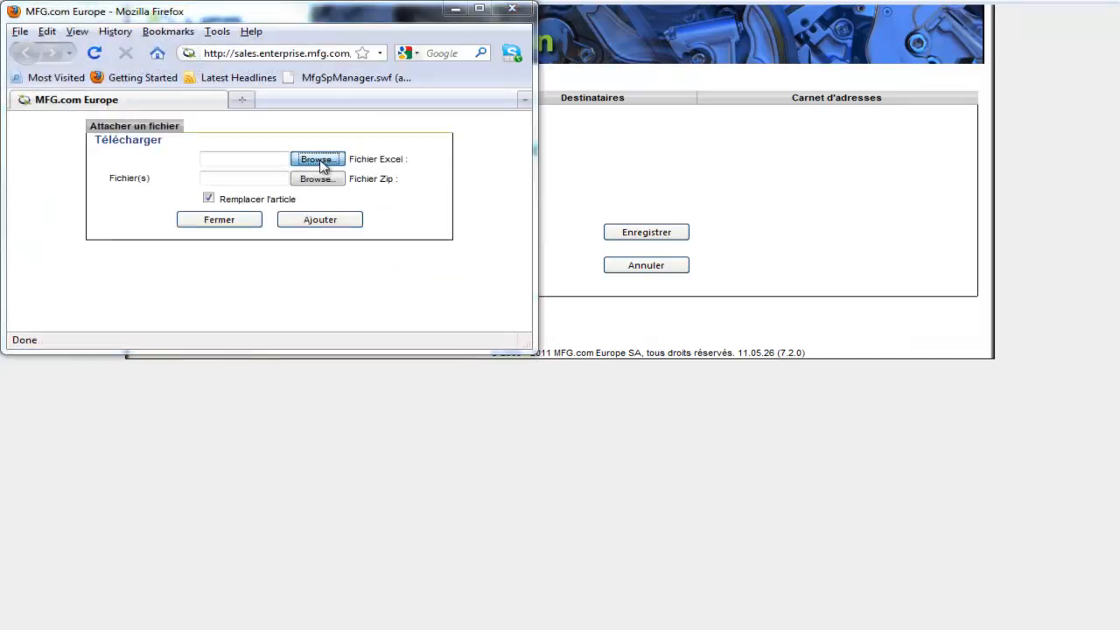
{"action": "left_click", "coordinate": [78, 135]}
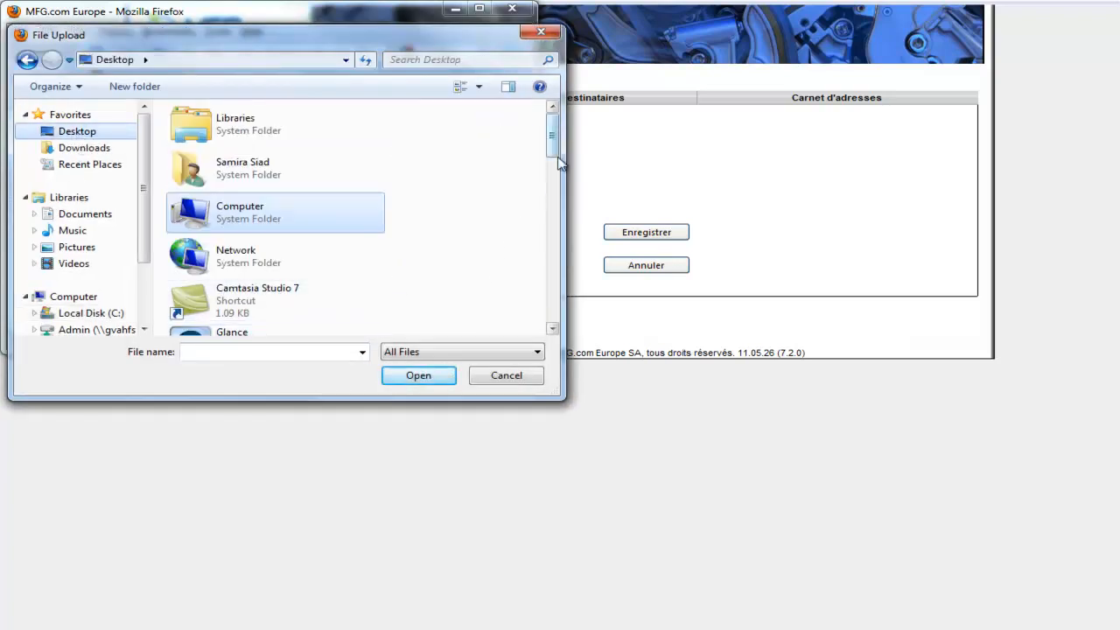
{"action": "left_click_drag", "start_coordinate": [555, 164], "coordinate": [555, 187]}
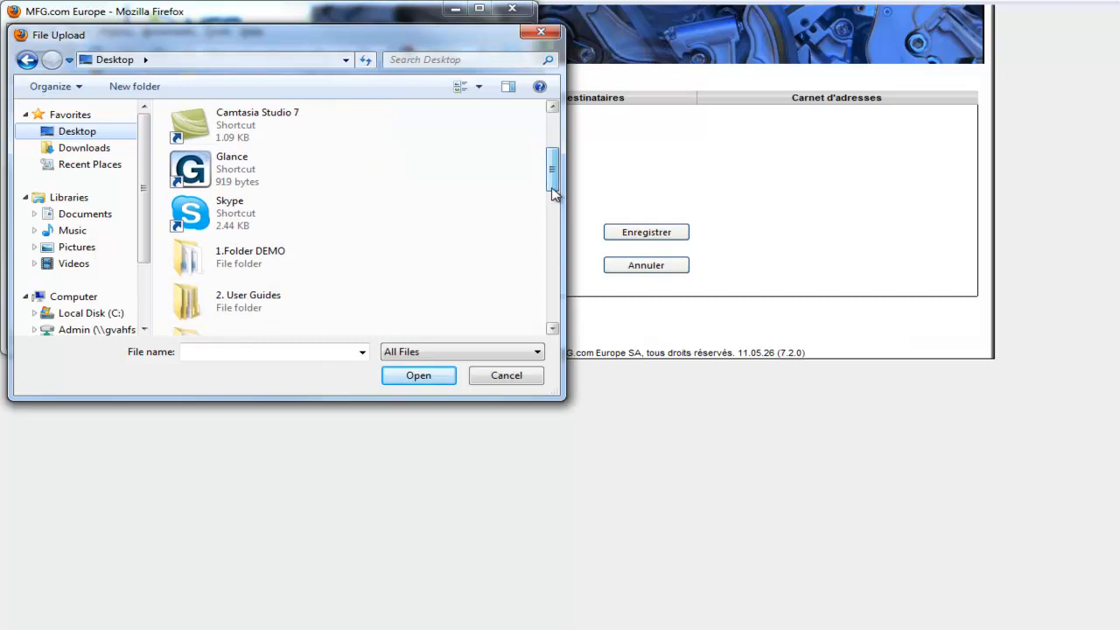
{"action": "double_click", "coordinate": [249, 249]}
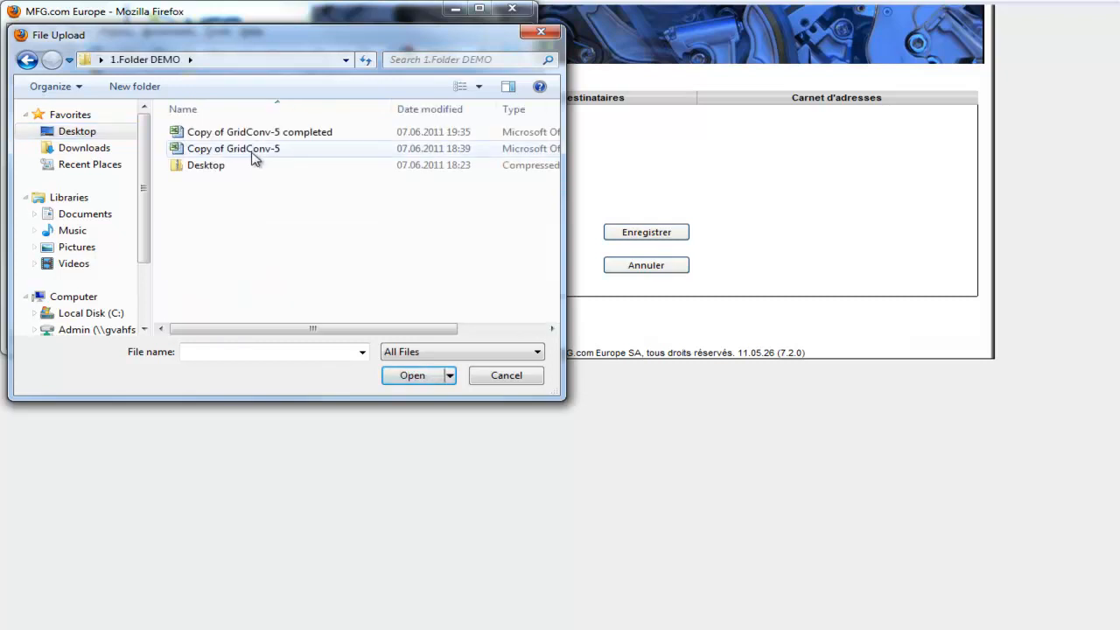
{"action": "double_click", "coordinate": [288, 133]}
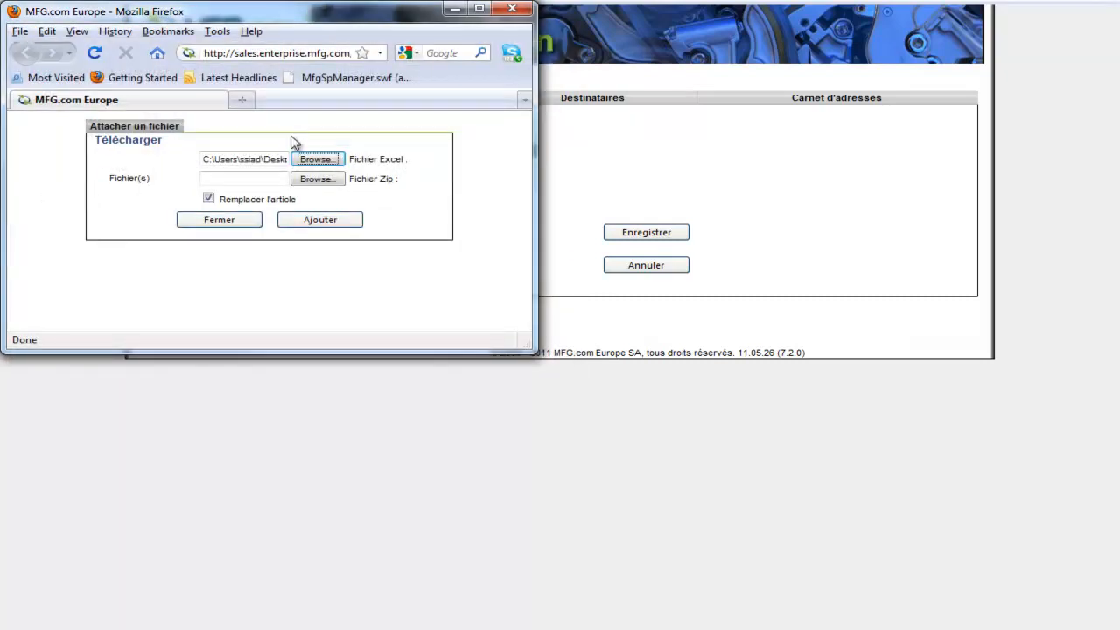
Add the Desktop zip archive with the Excel file to the AOf and select couv.pdf among Item12's specifications.
{"action": "left_click", "coordinate": [328, 182]}
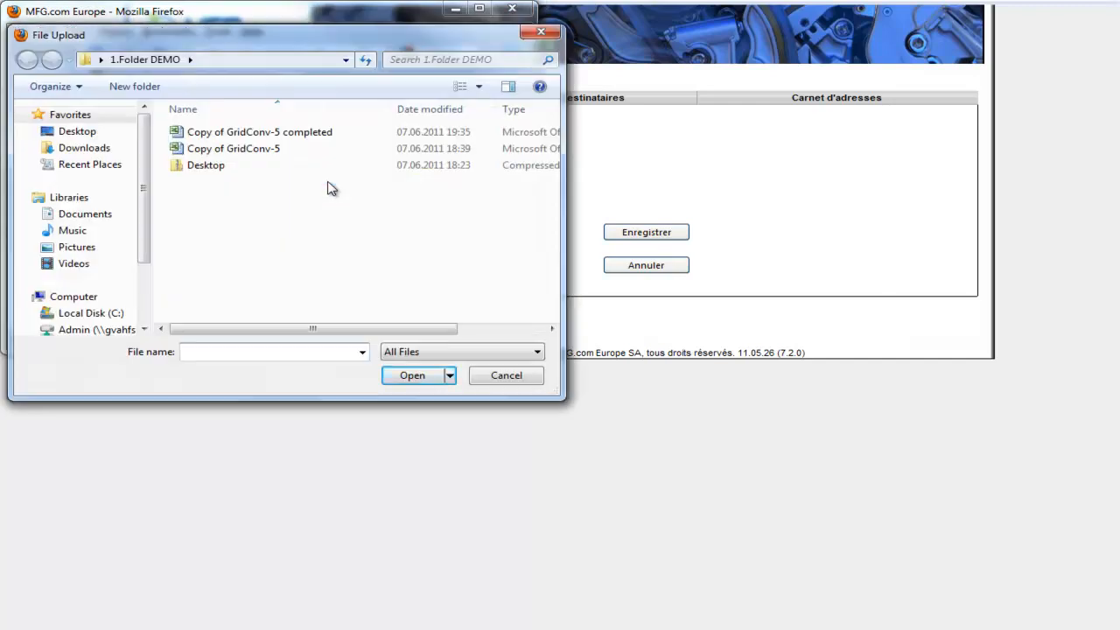
{"action": "double_click", "coordinate": [232, 166]}
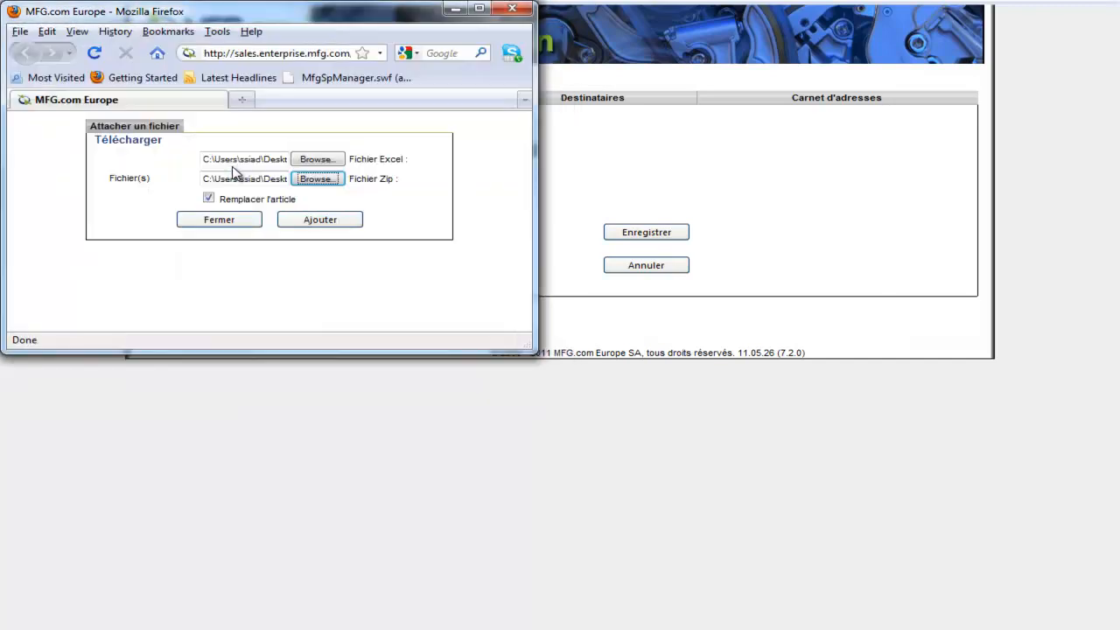
{"action": "left_click", "coordinate": [323, 224]}
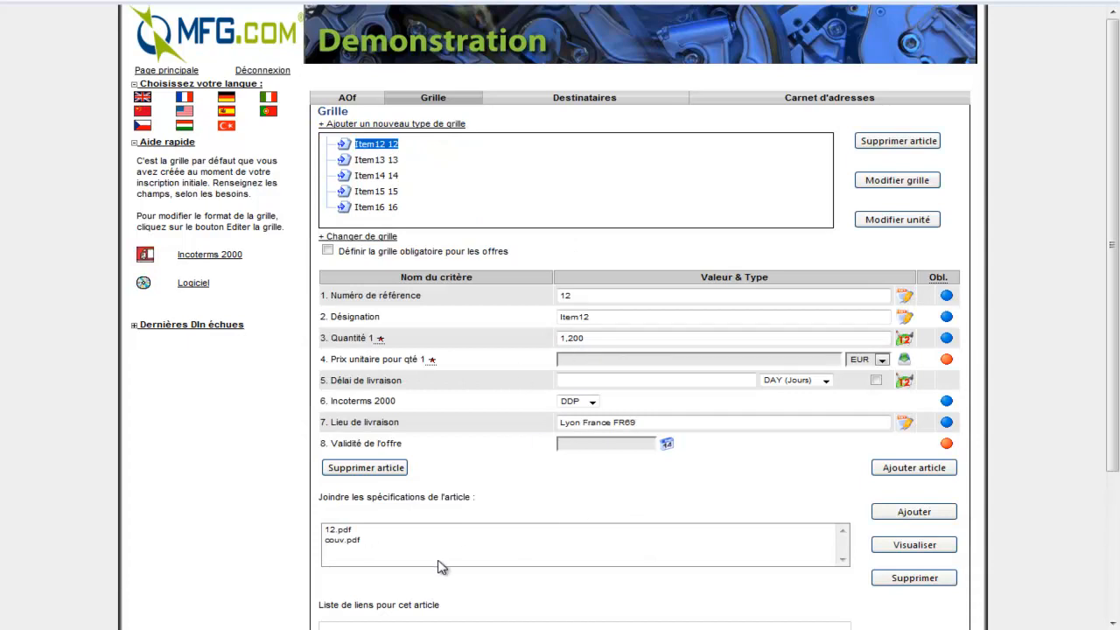
{"action": "left_click", "coordinate": [362, 541]}
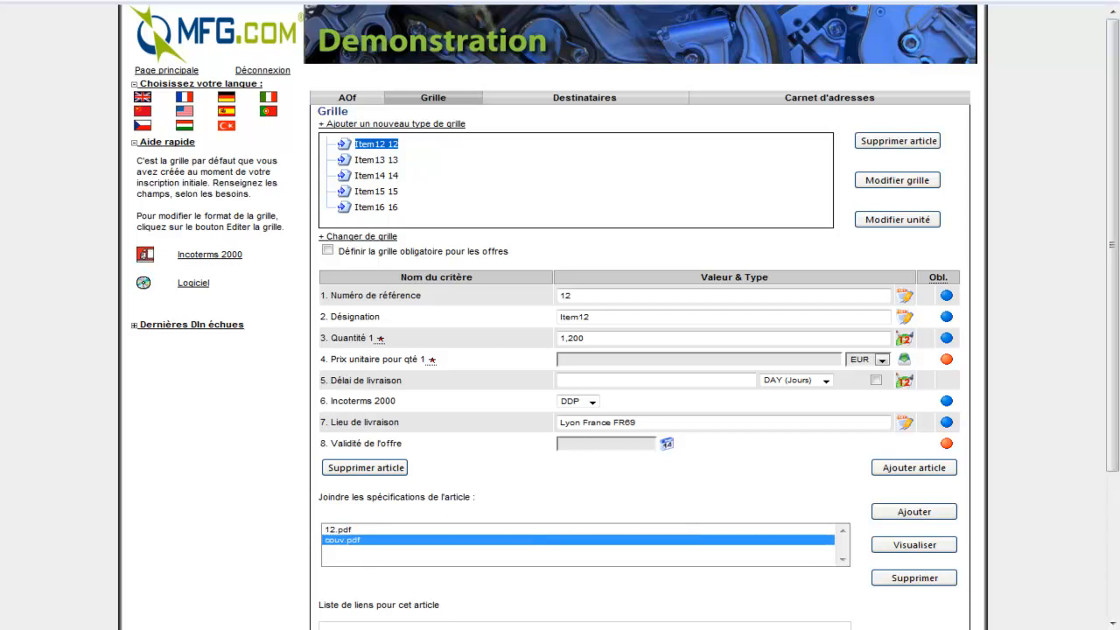
{"action": "scroll", "coordinate": [1104, 502], "scroll_direction": "down", "scroll_amount": 5}
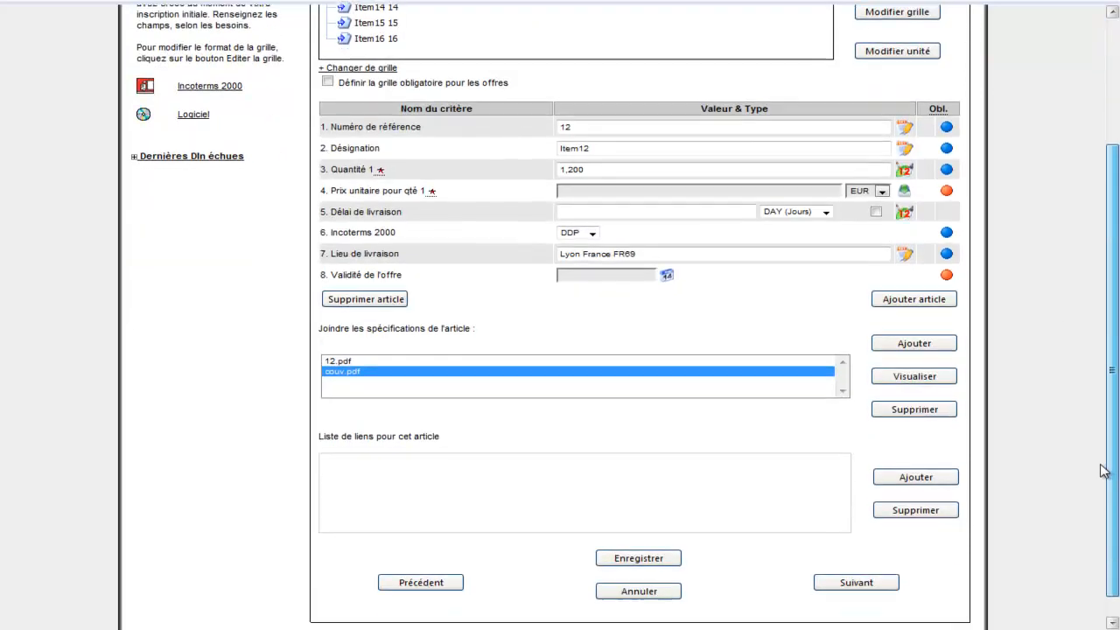